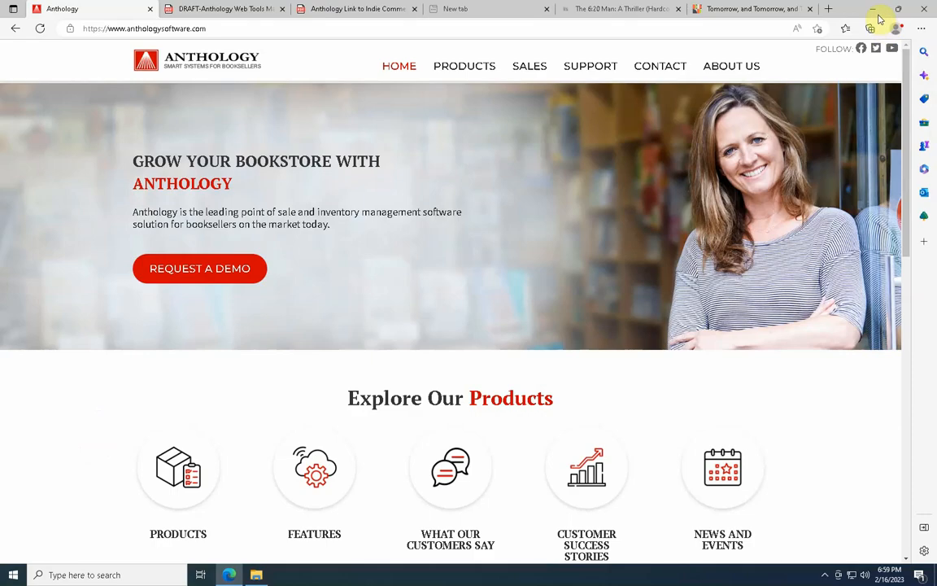
# - Switch from the browser to Anthology and open the Inventory master file
pyautogui.click(875, 12)
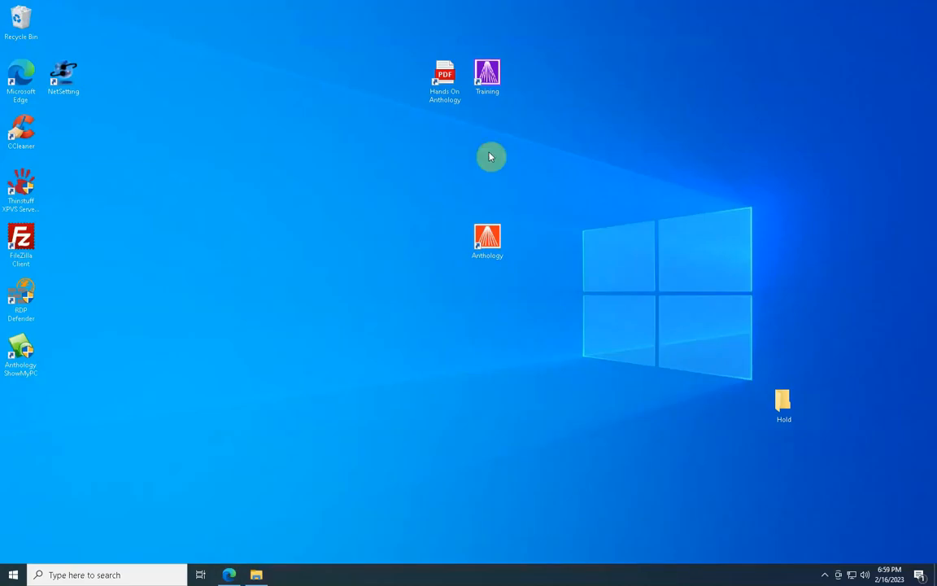
pyautogui.click(492, 234)
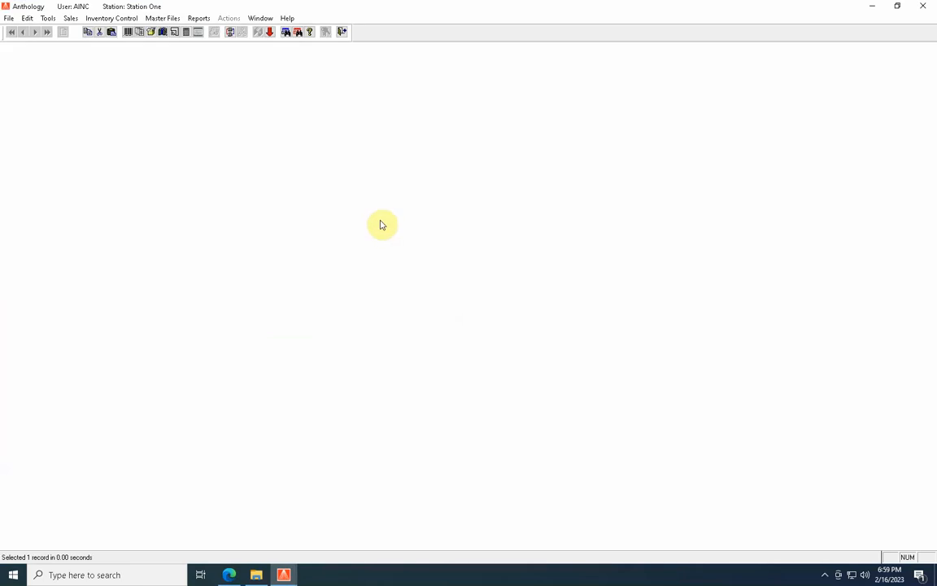
pyautogui.click(70, 19)
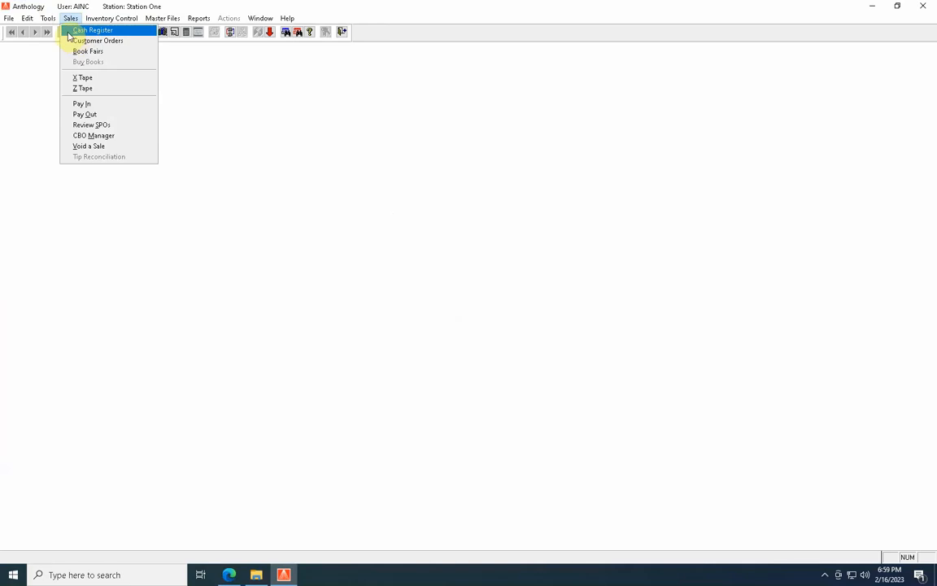
pyautogui.click(244, 157)
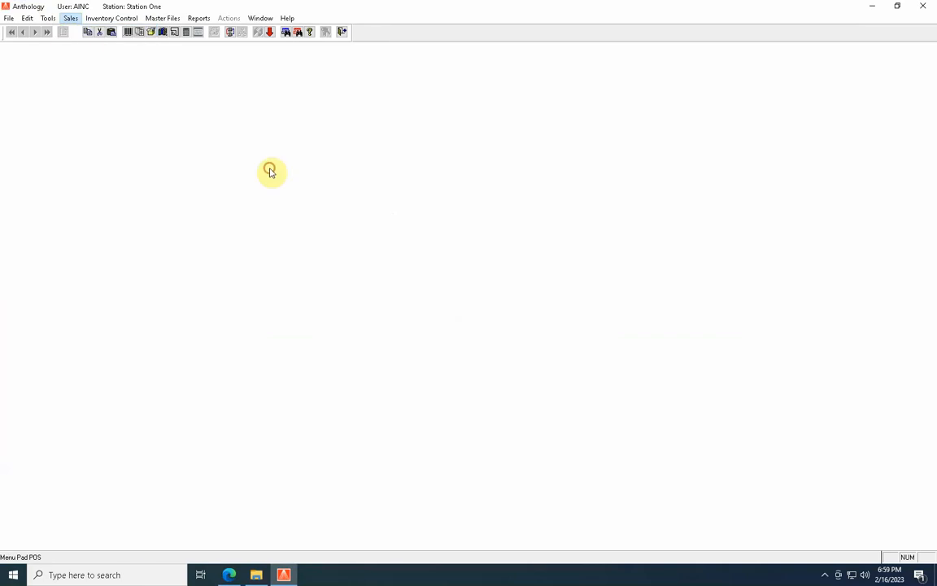
pyautogui.click(166, 21)
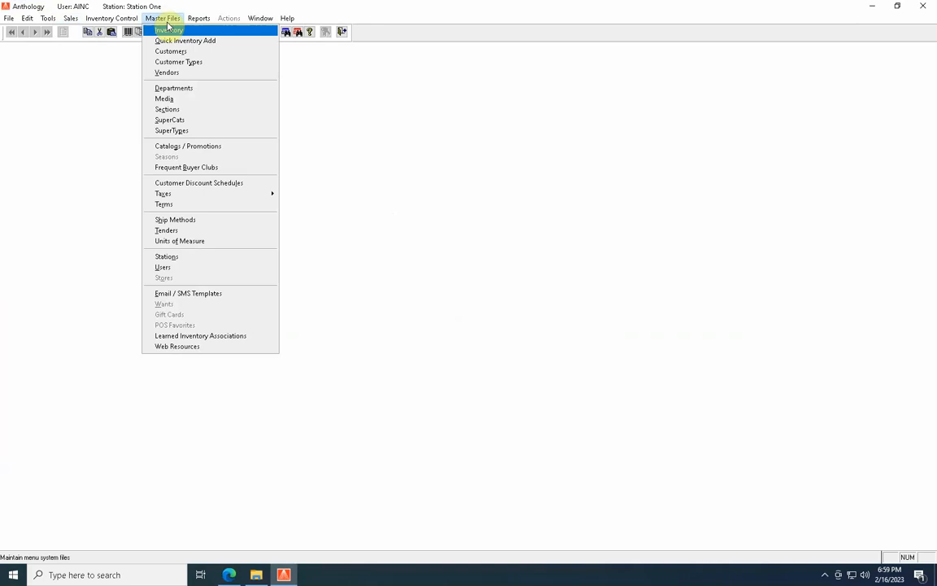
pyautogui.click(163, 31)
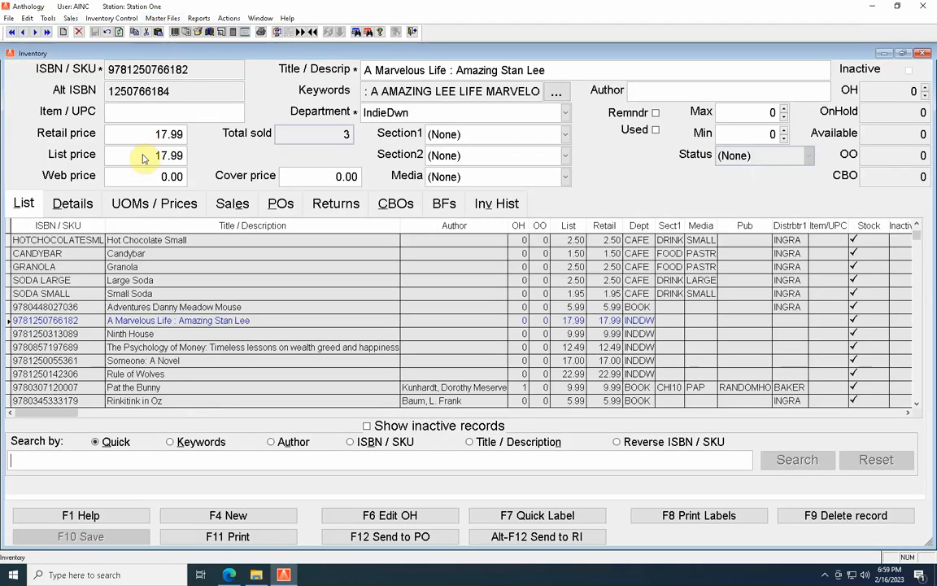
# - Upload the inventory for the web using the IC_INVUPLOAD profile and check the upload session log
pyautogui.click(199, 18)
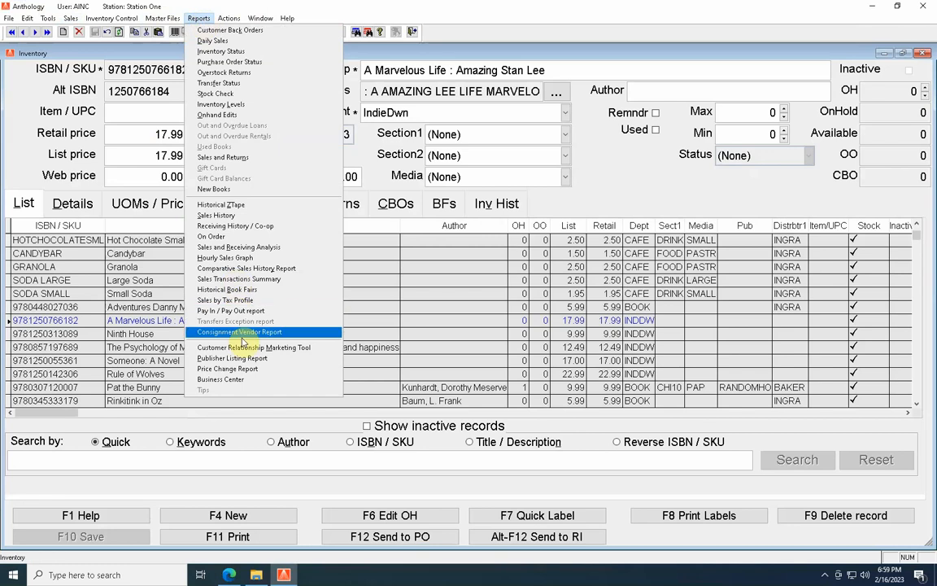
pyautogui.moveTo(229, 18)
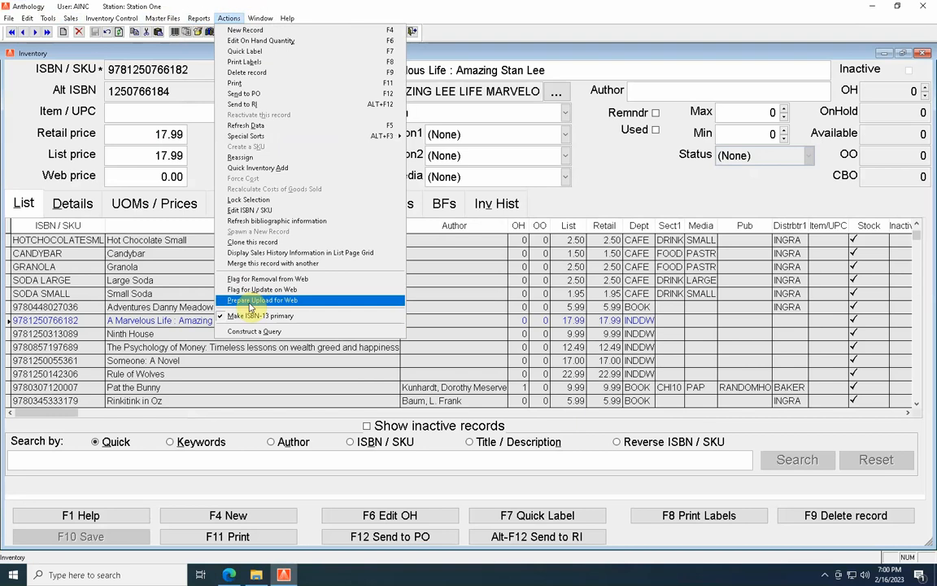
pyautogui.click(304, 301)
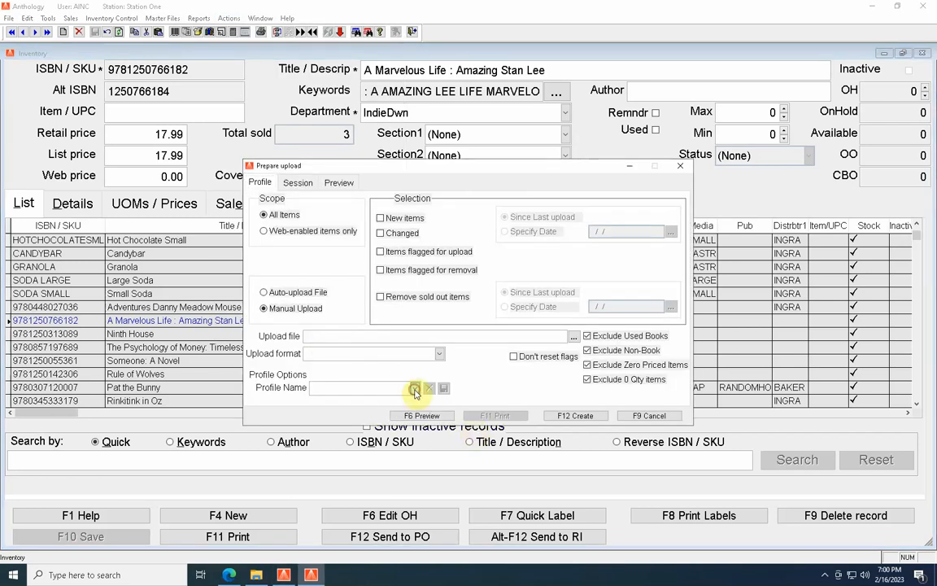
pyautogui.click(414, 387)
pyautogui.click(338, 409)
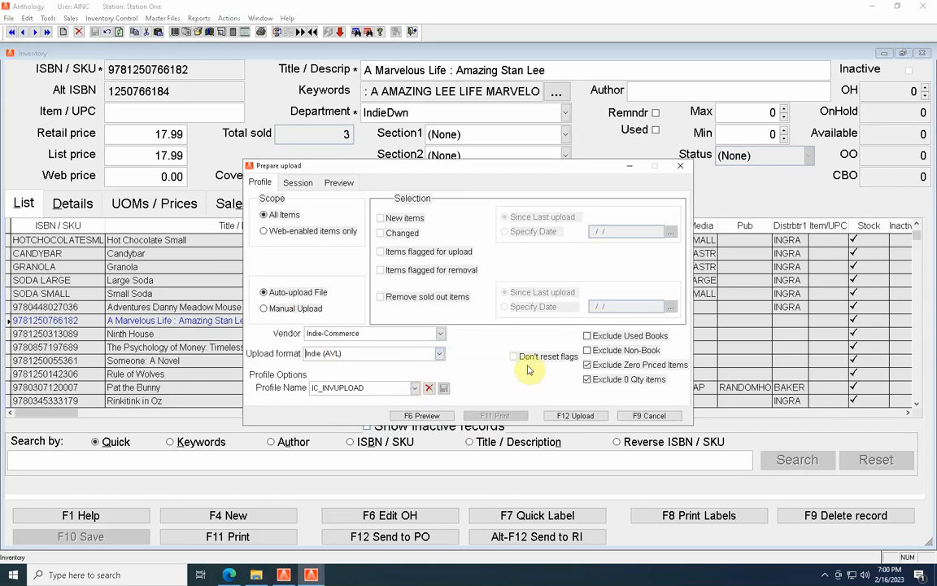
pyautogui.click(576, 416)
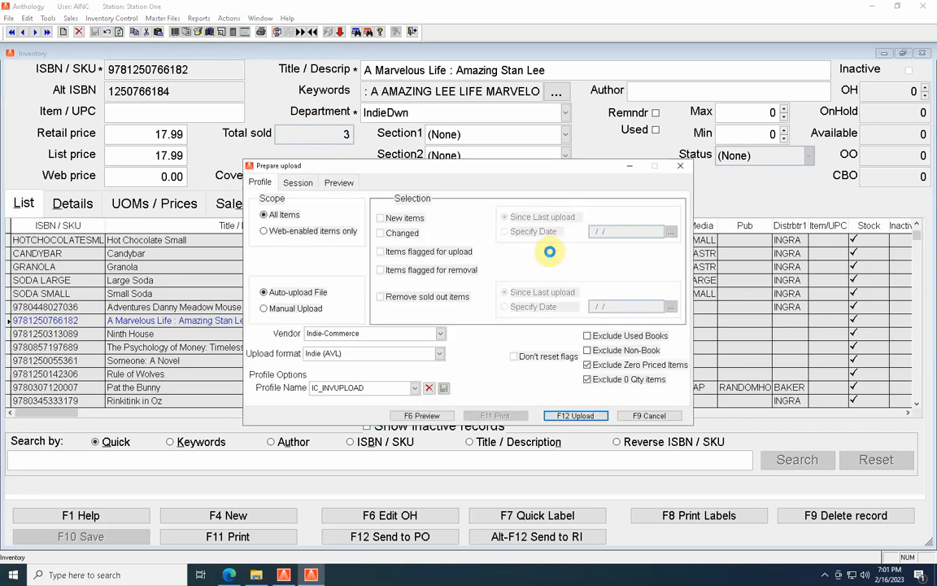
pyautogui.click(298, 182)
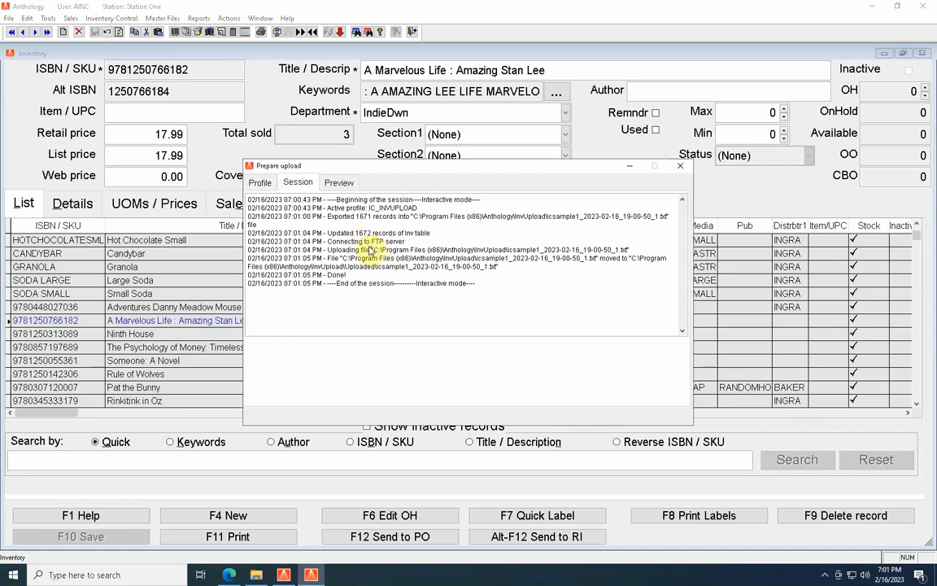
pyautogui.click(259, 182)
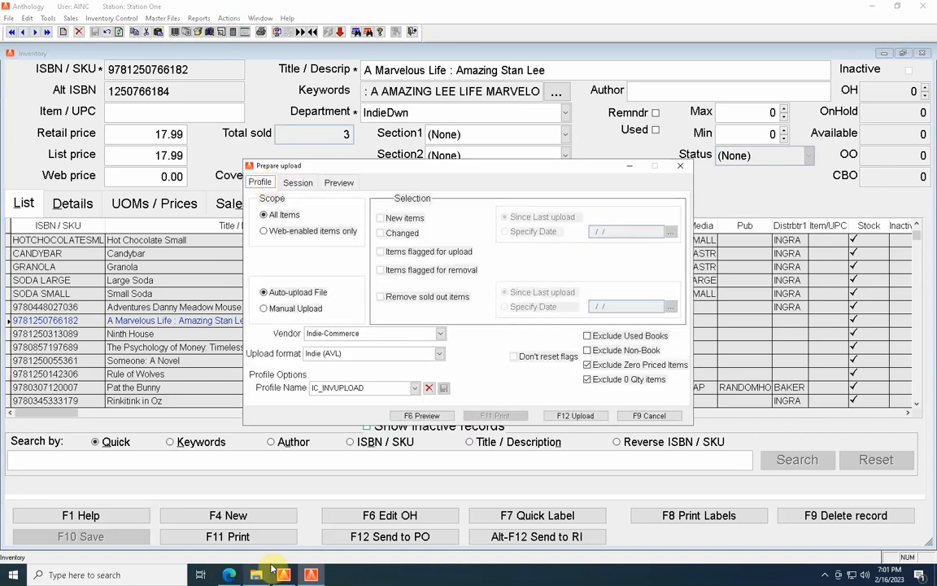
# - Switch to Edge and highlight the on-hand date and time on the Tomorrow, and Tomorrow, and Tomorrow book page
pyautogui.click(229, 574)
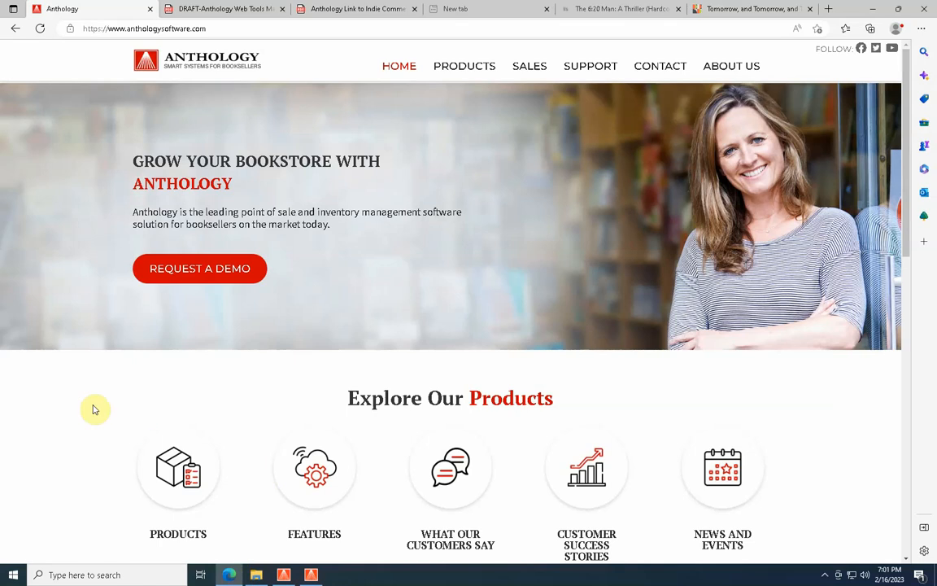
pyautogui.click(746, 9)
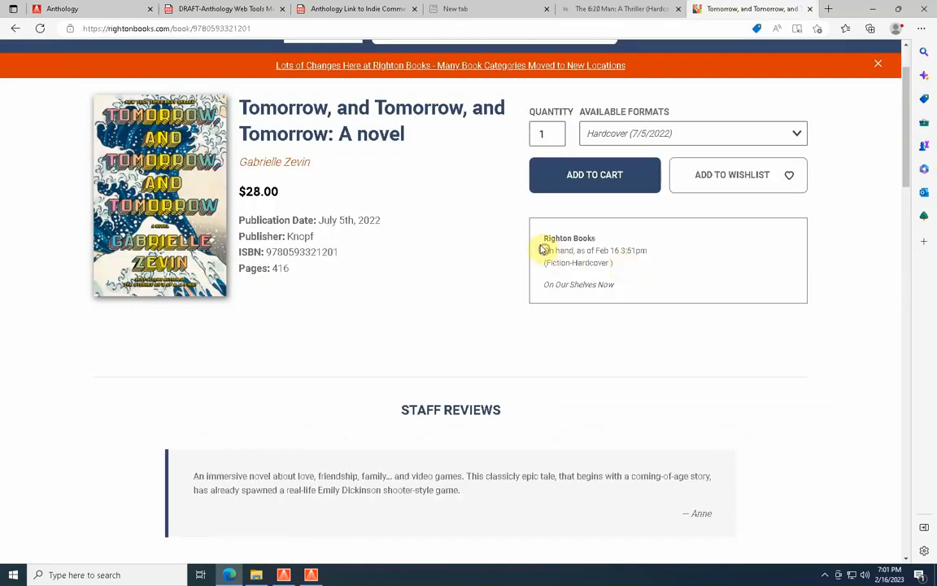
pyautogui.moveTo(542, 250); pyautogui.dragTo(655, 260)
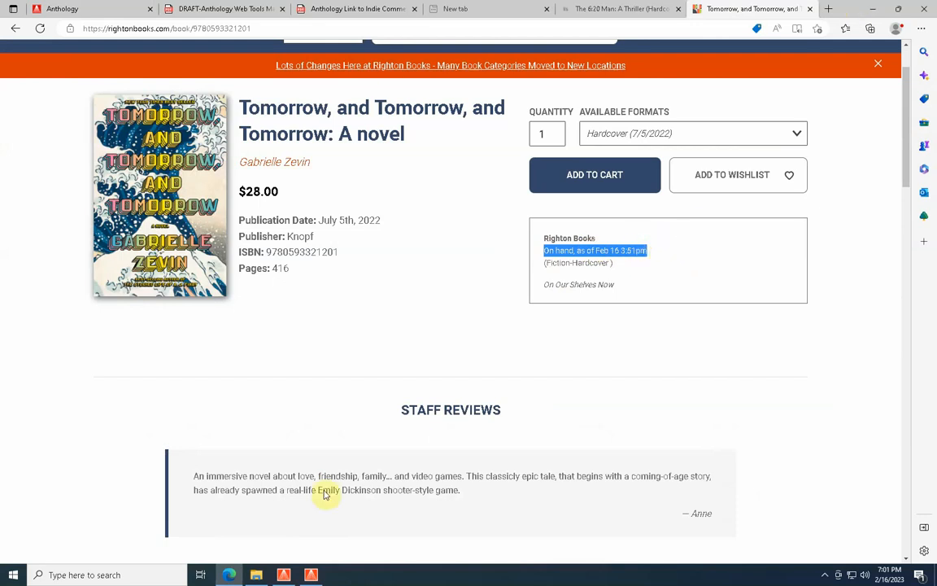
# - Return to Anthology and close the Prepare upload dialog and the Inventory window
pyautogui.click(311, 574)
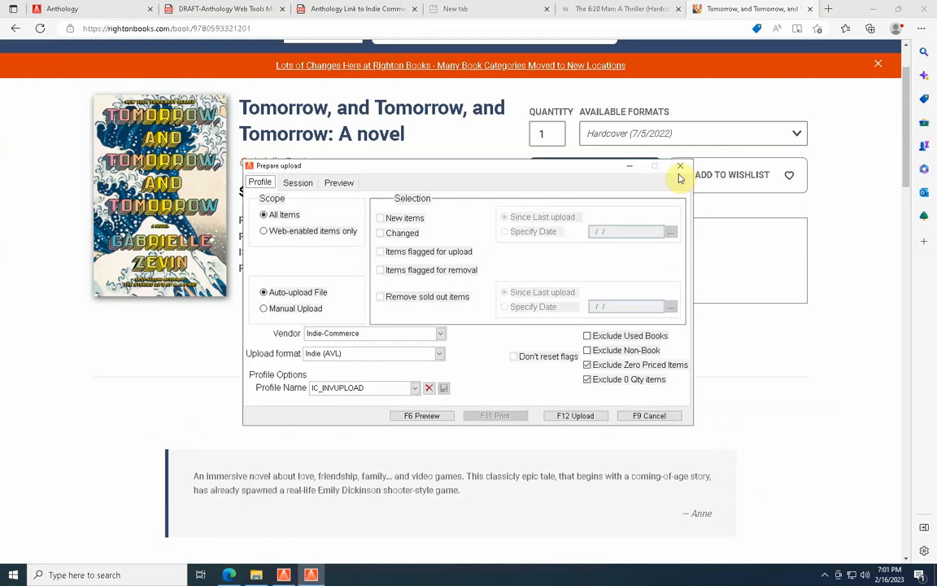
pyautogui.click(678, 166)
pyautogui.click(874, 8)
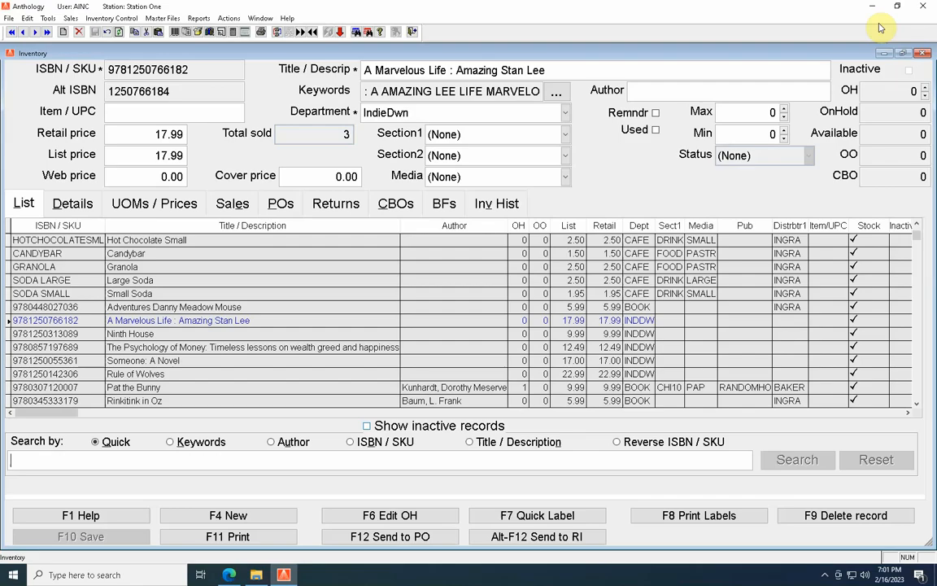
pyautogui.click(923, 53)
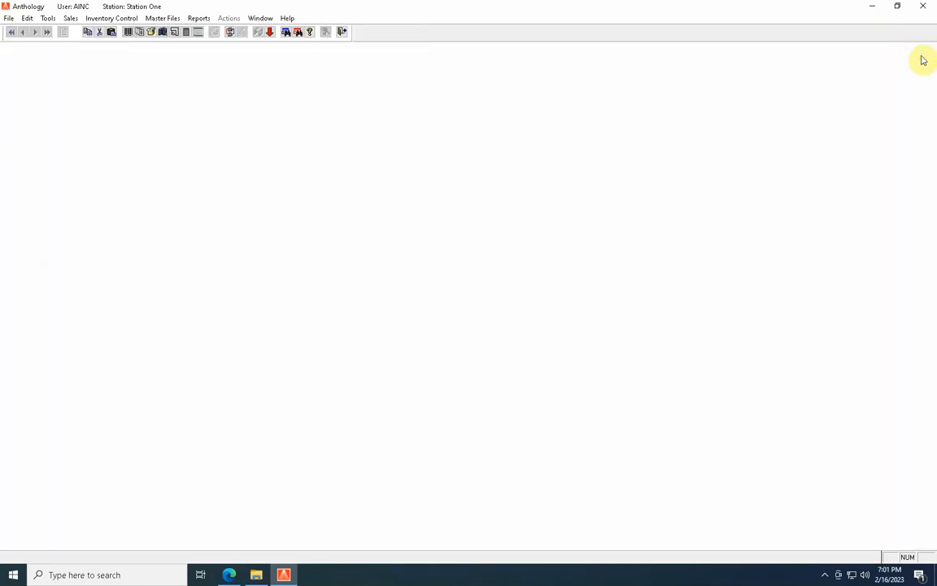
# - Import the Indie-Commerce web sales file by manual download, highlight the first customer order number in the activity log and close the import window
pyautogui.click(48, 19)
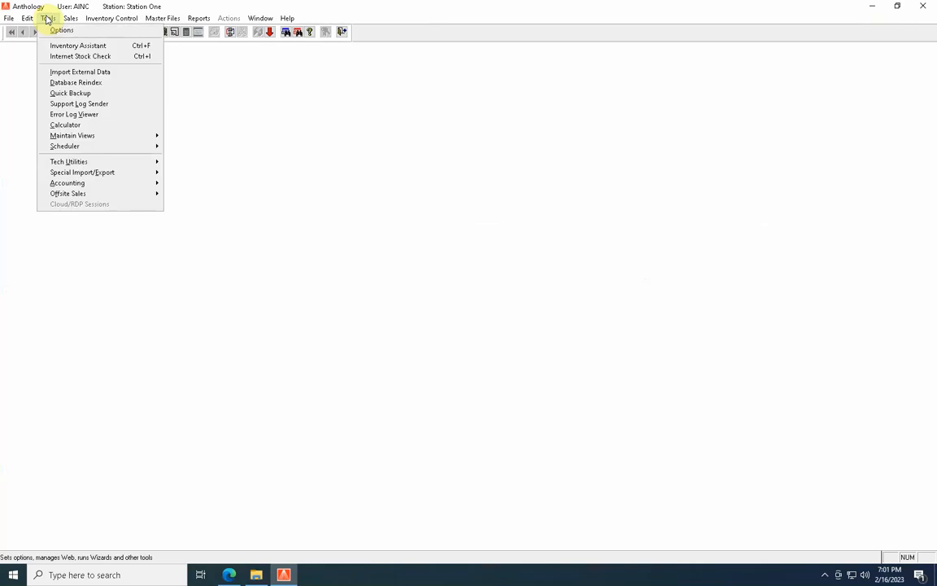
pyautogui.moveTo(114, 174)
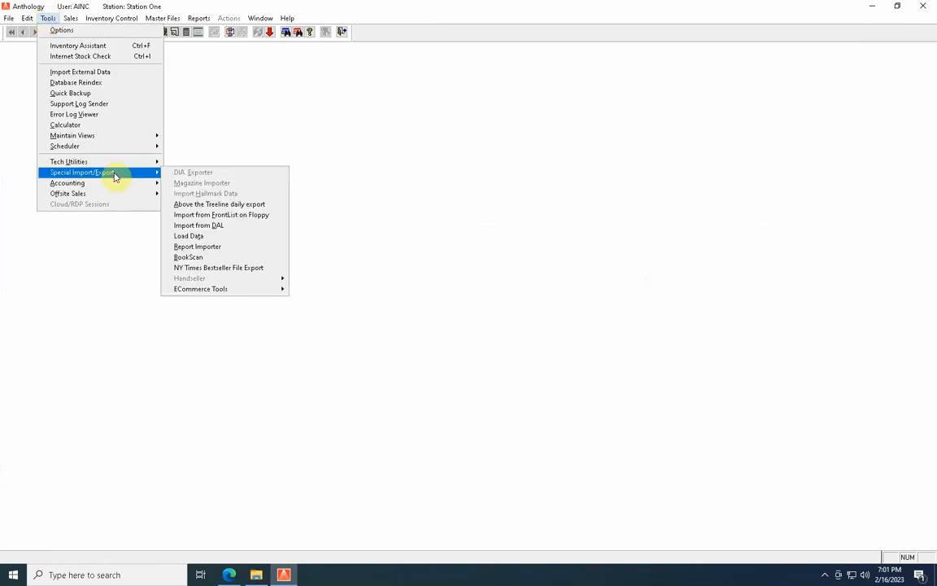
pyautogui.moveTo(230, 294)
pyautogui.click(318, 299)
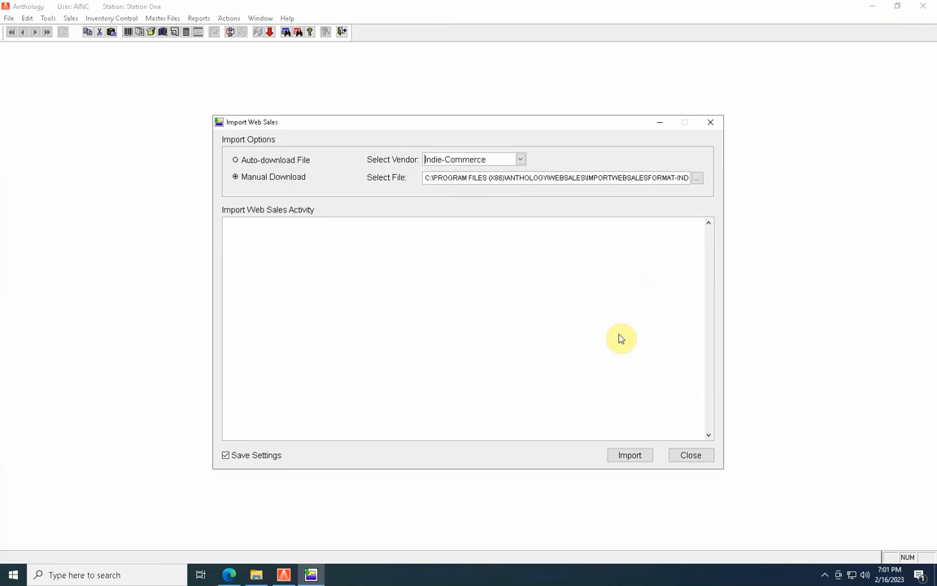
pyautogui.click(628, 456)
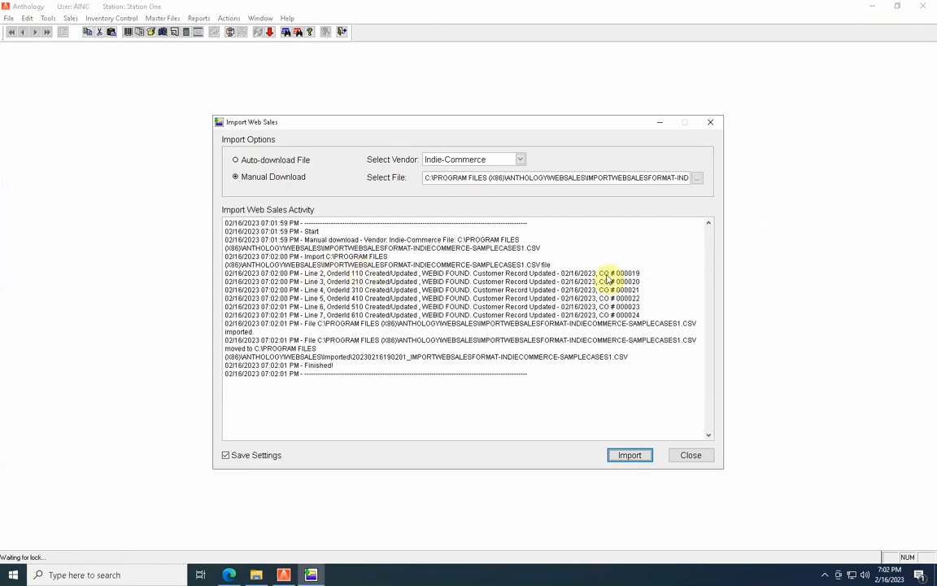
pyautogui.moveTo(642, 273); pyautogui.dragTo(616, 273)
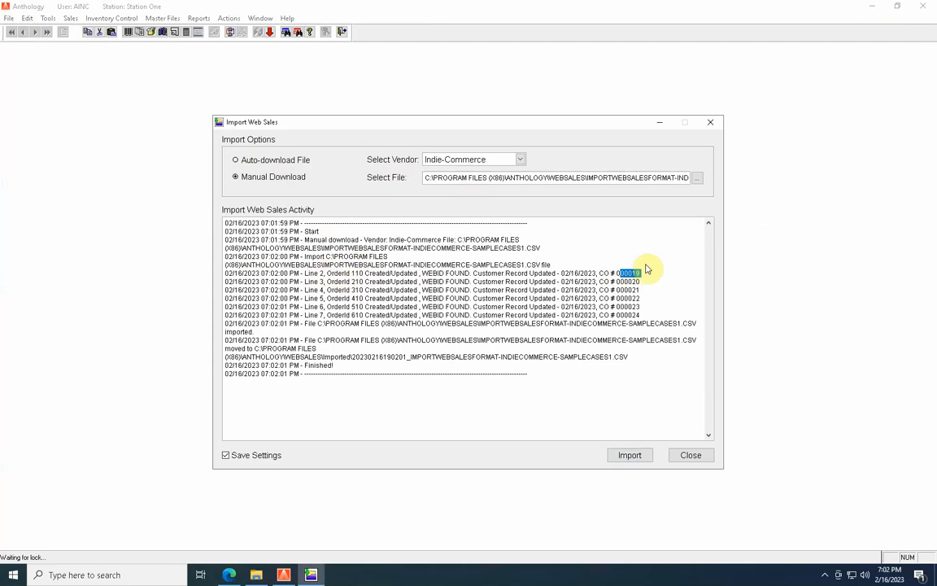
pyautogui.click(710, 122)
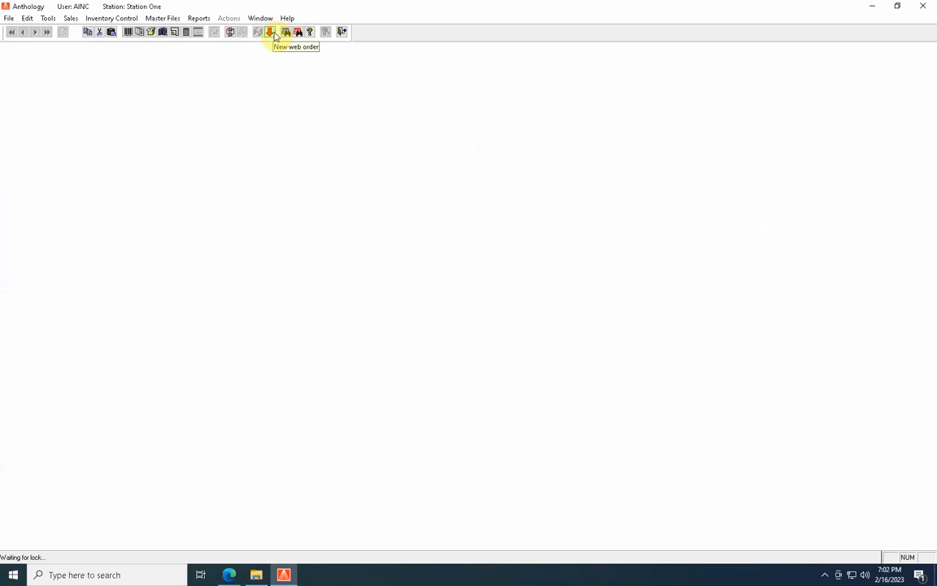
# - Open the customer orders list and display the header of the first draft web order created on 2/16/2023
pyautogui.click(70, 18)
pyautogui.click(86, 41)
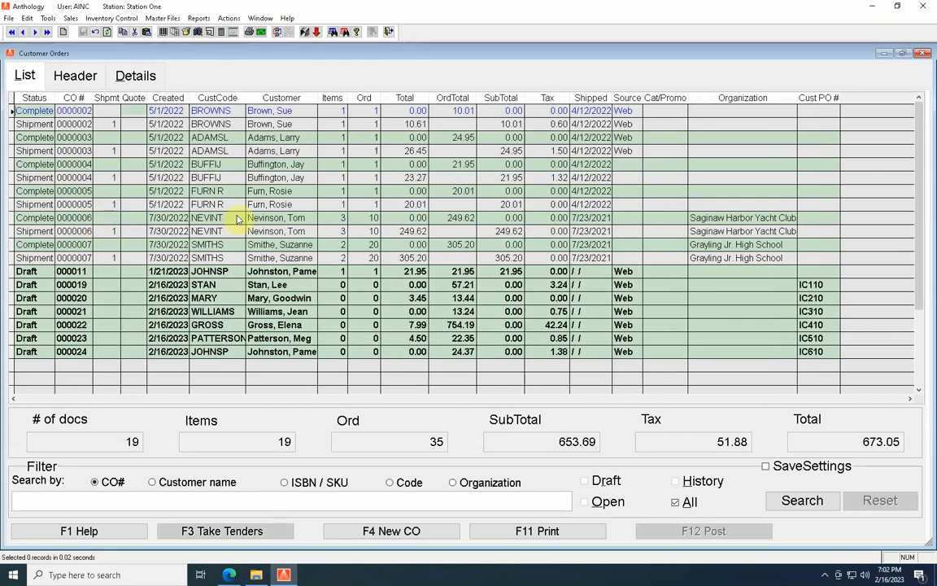
pyautogui.click(227, 285)
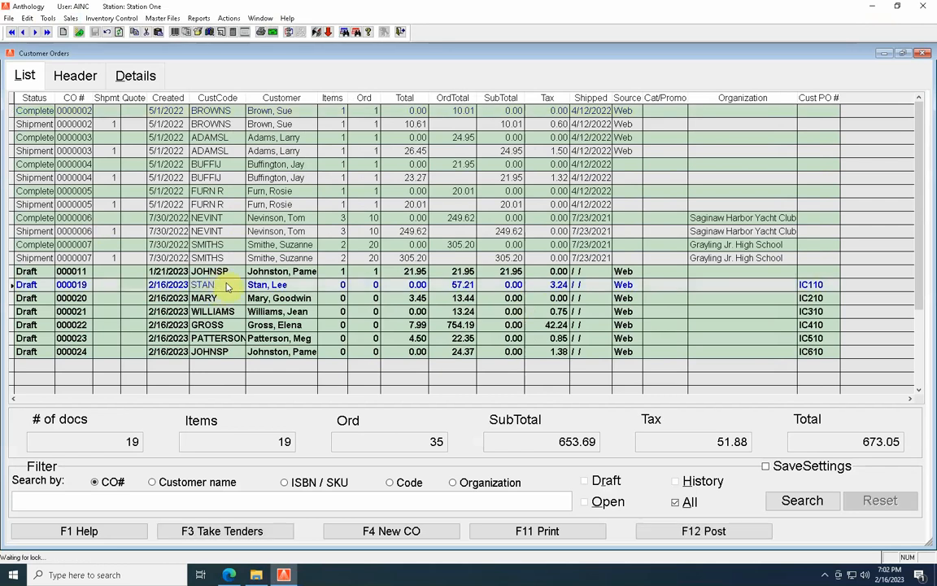
pyautogui.click(84, 77)
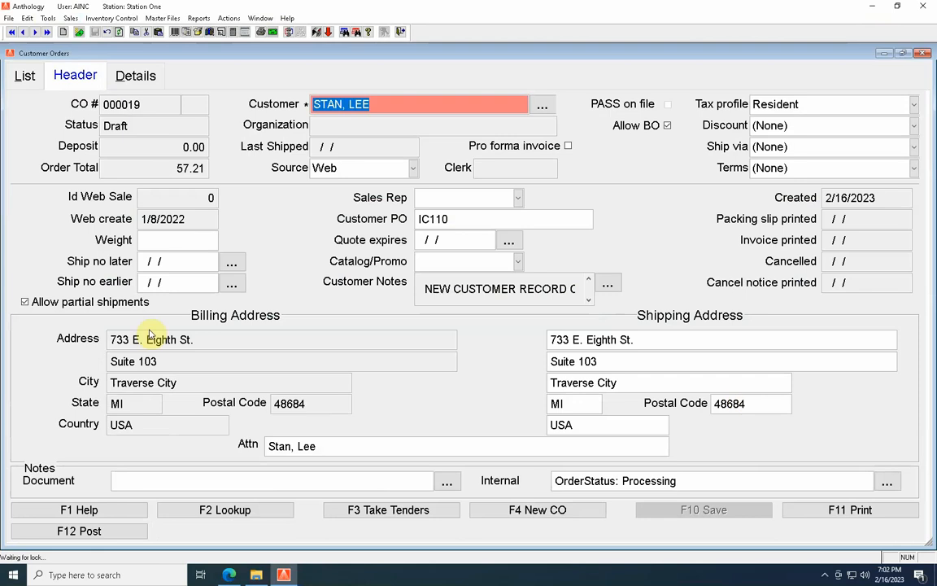
# - Examine the shipping address and the Attn field in the order header
pyautogui.click(633, 339)
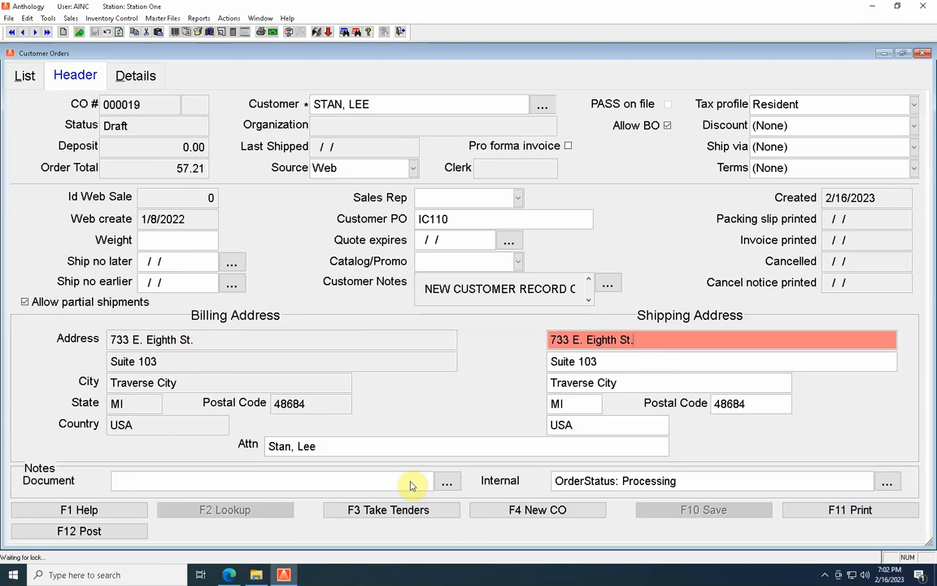
pyautogui.click(330, 445)
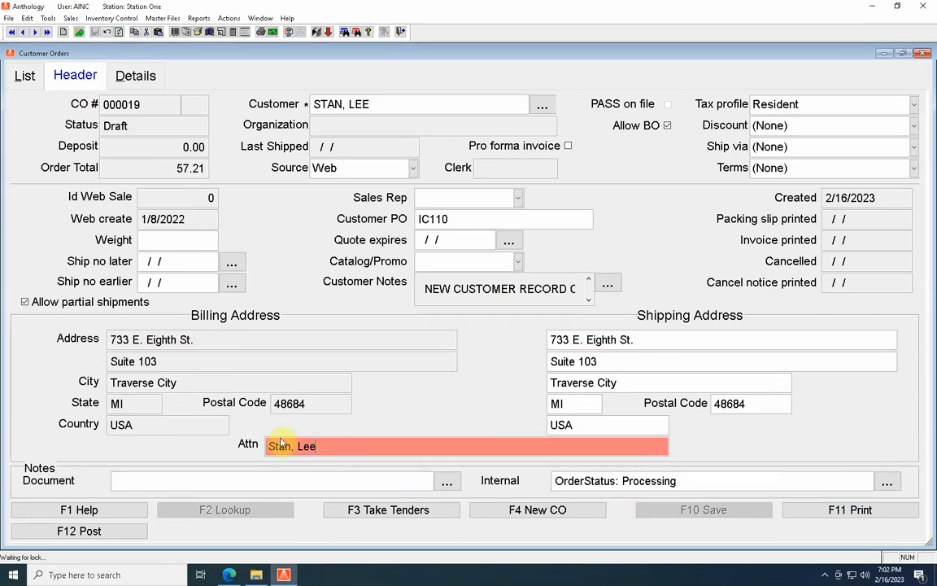
pyautogui.click(282, 450)
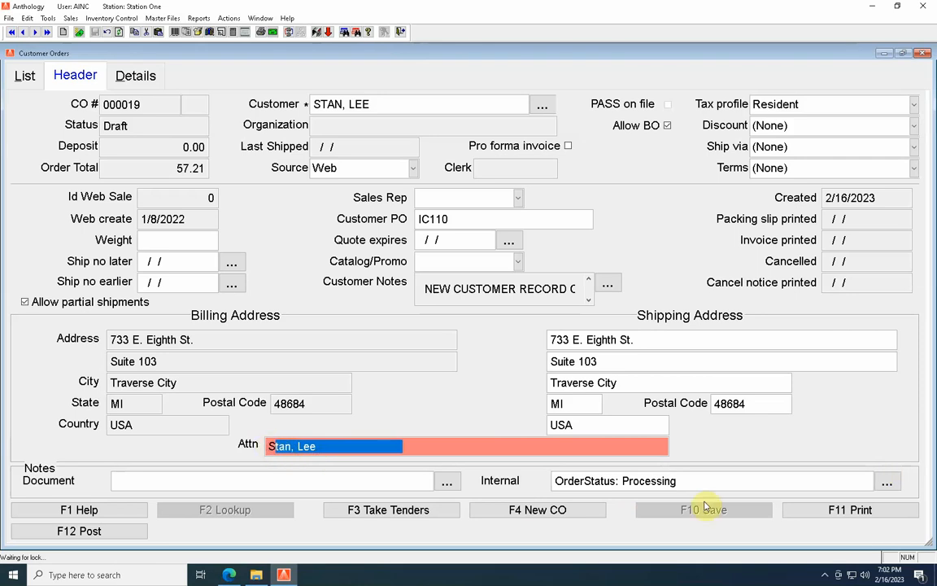
# - Open the order's internal notes and examine the web creation date and the order comment
pyautogui.click(887, 482)
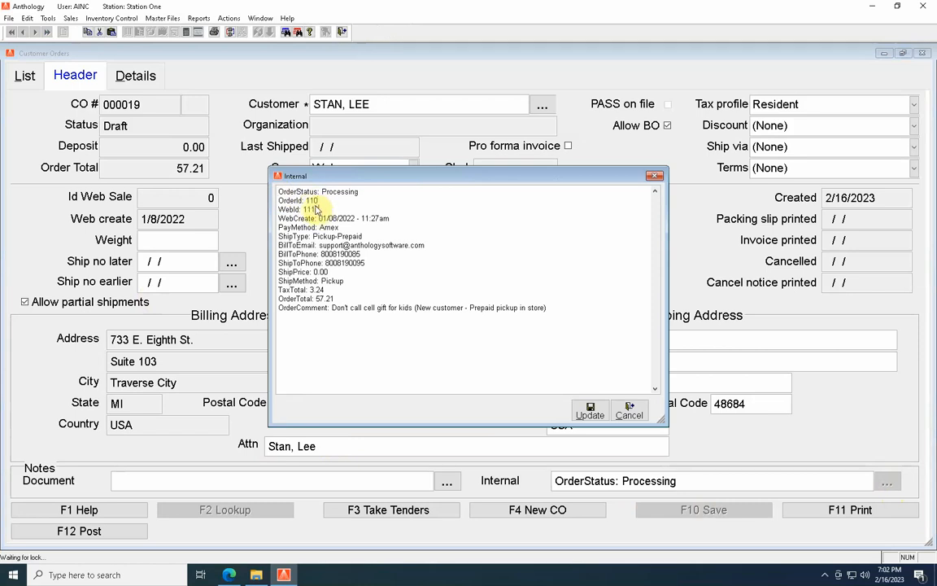
pyautogui.moveTo(384, 218); pyautogui.dragTo(318, 211)
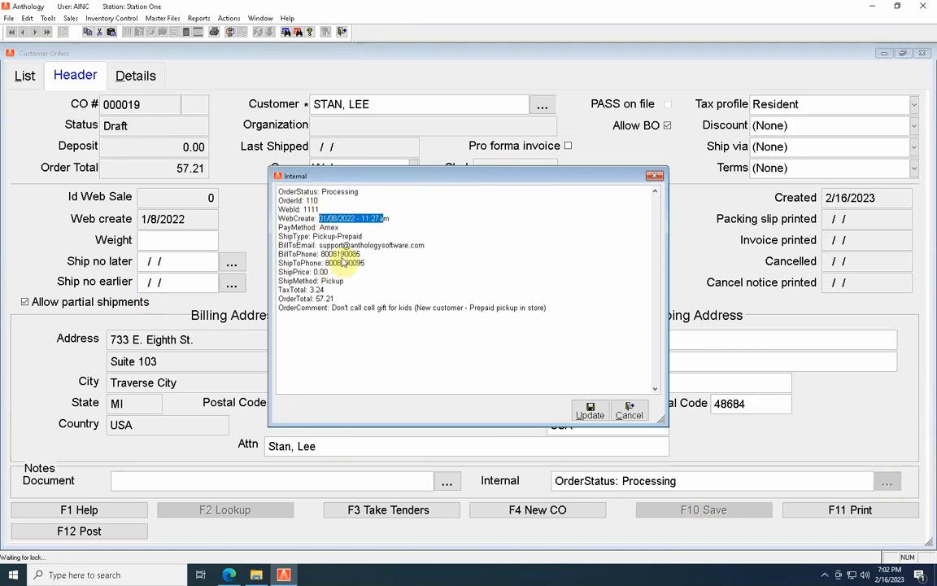
pyautogui.moveTo(332, 307); pyautogui.dragTo(411, 308)
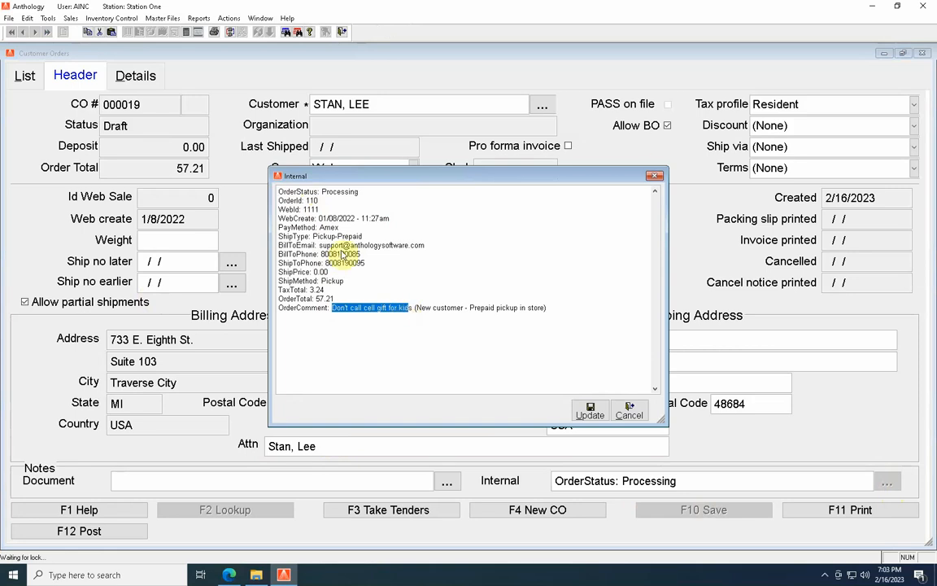
pyautogui.click(275, 191)
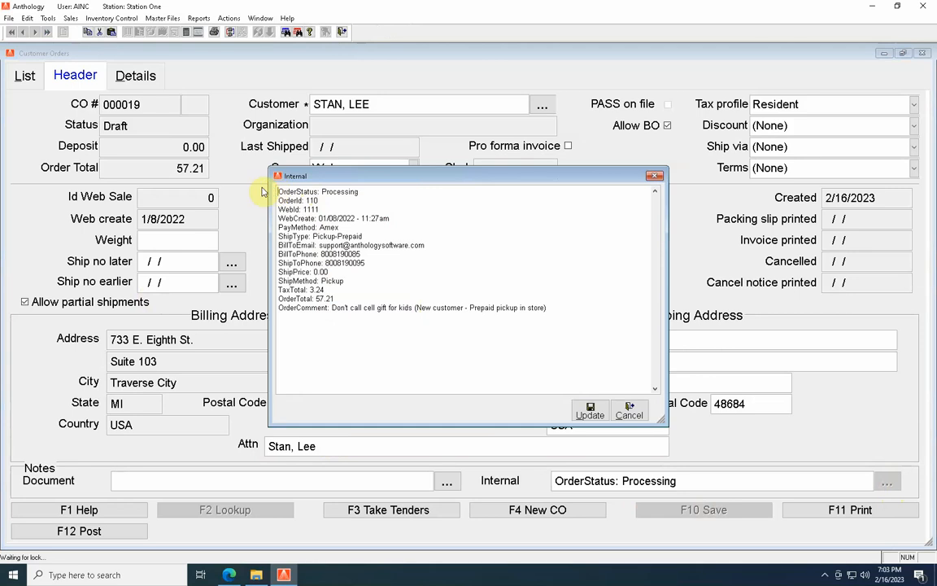
# - Insert a blank line at the start of the order's internal notes, update them, and review the customer notes
pyautogui.press('Return')
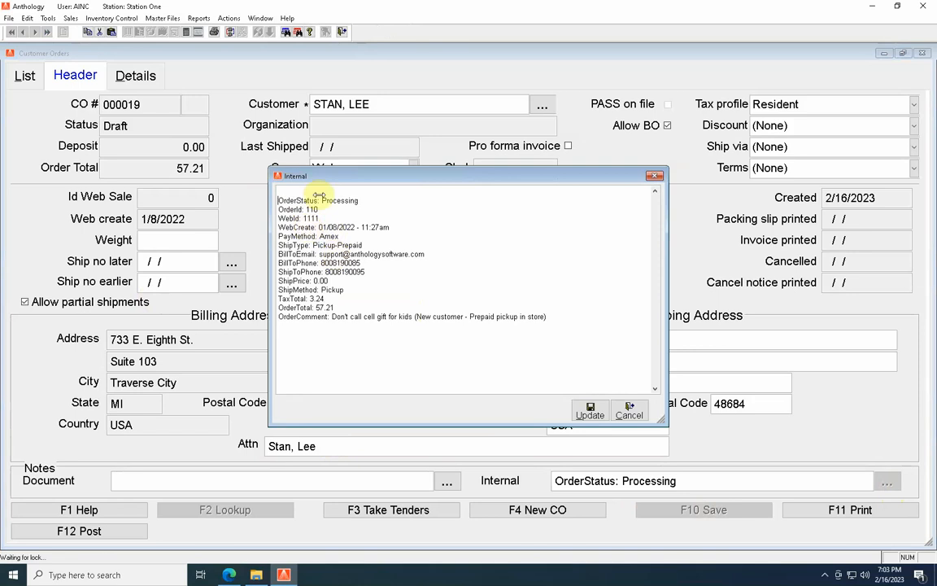
pyautogui.click(596, 412)
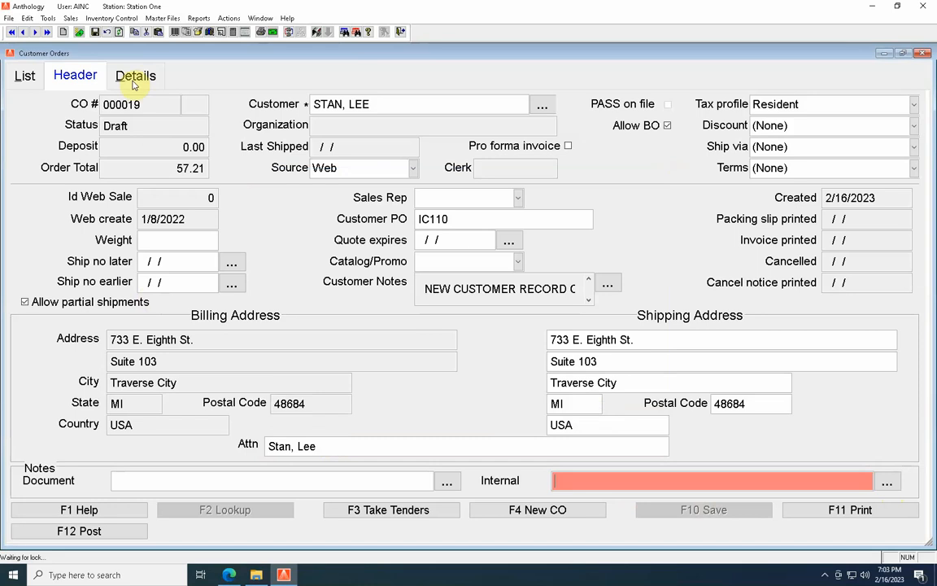
pyautogui.click(608, 285)
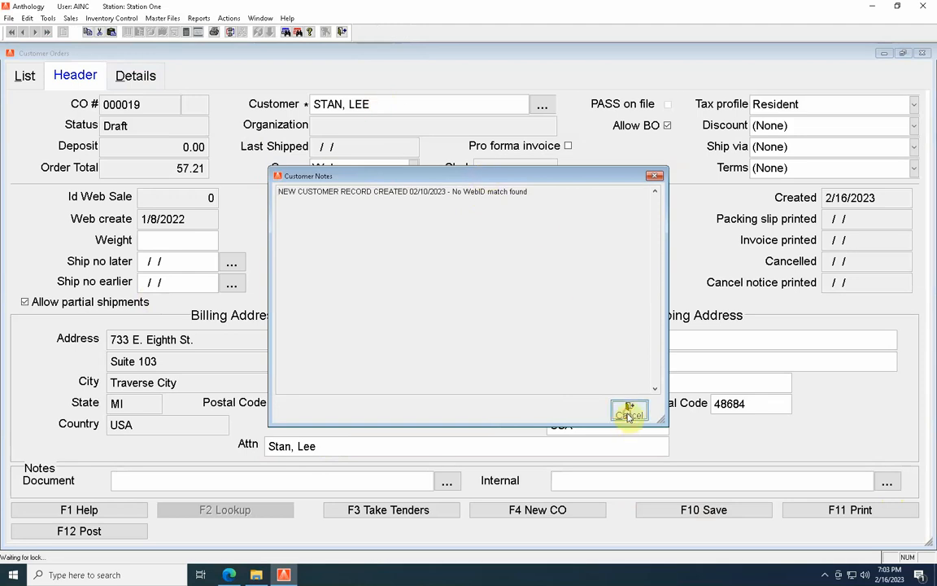
pyautogui.click(628, 416)
# - Open the order's line details, select the book line and examine the available order actions, including Send to PO
pyautogui.click(133, 77)
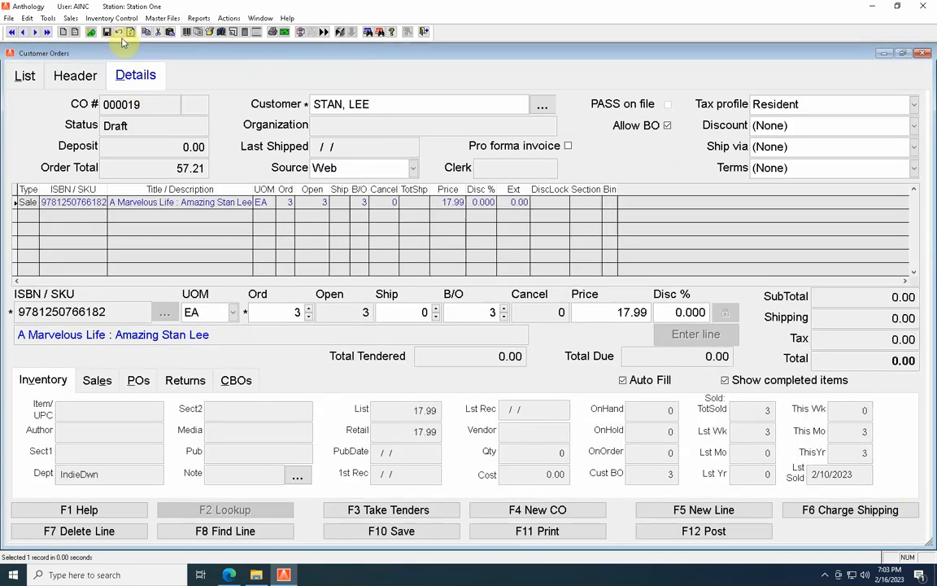
pyautogui.click(204, 201)
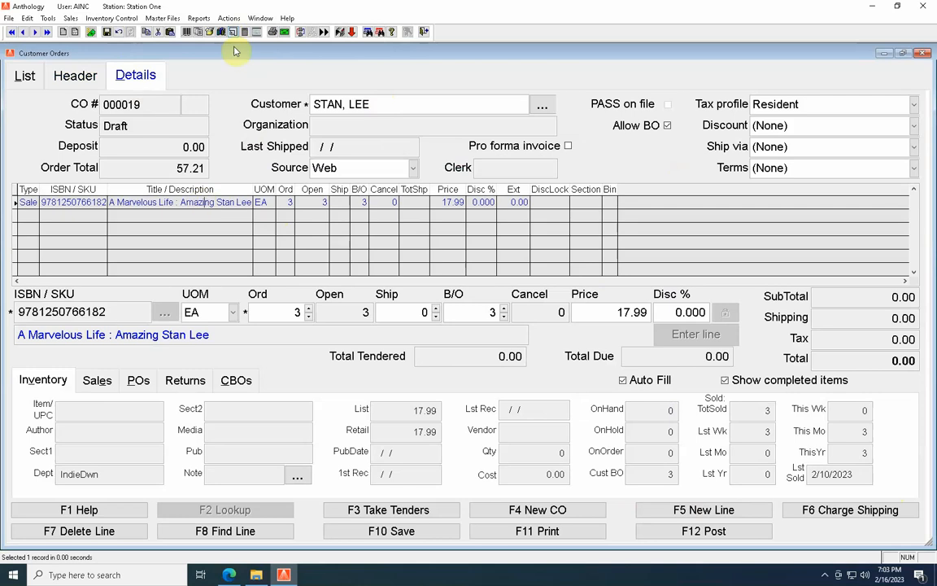
pyautogui.click(228, 18)
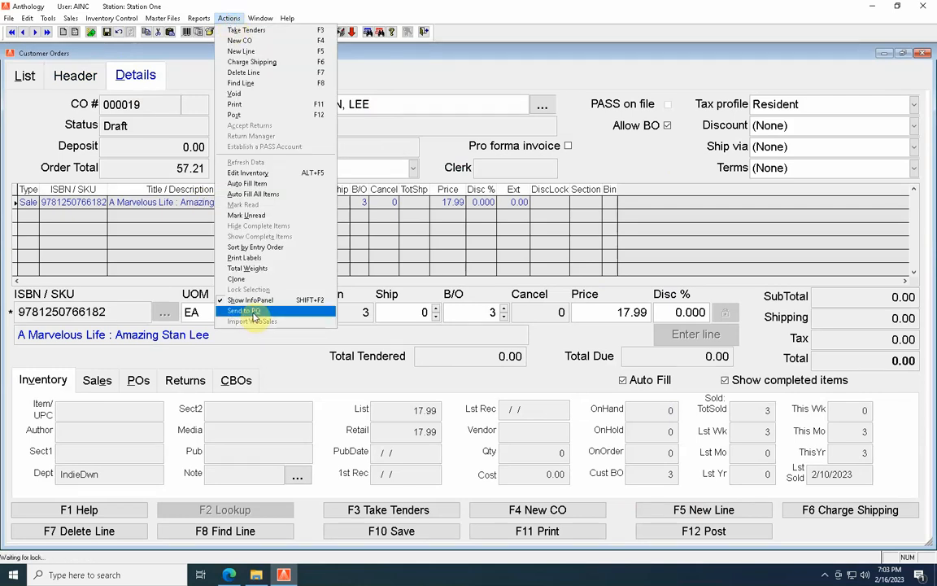
pyautogui.click(163, 204)
pyautogui.click(231, 20)
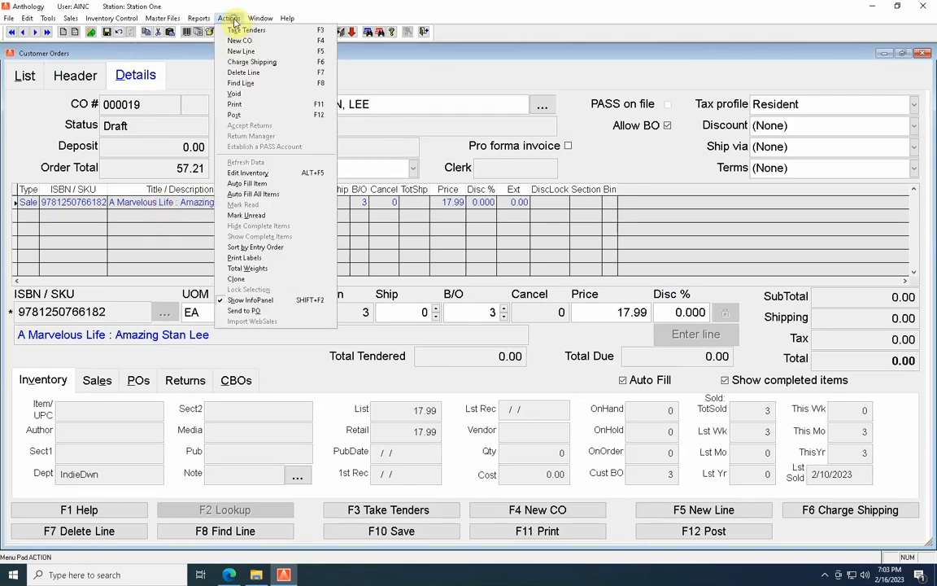
pyautogui.click(163, 205)
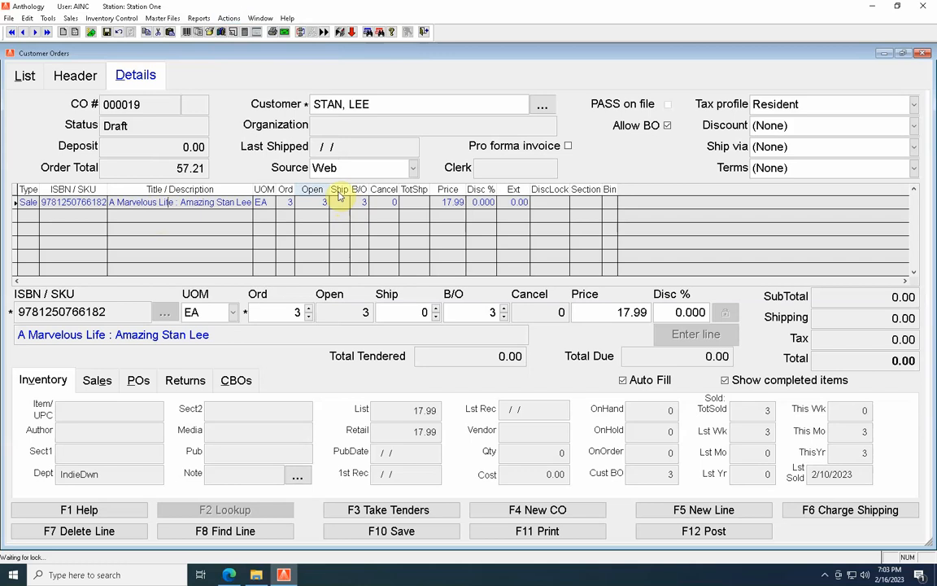
# - Set the ship quantity of the line "A Marvelous Life : Amazing Stan Lee" to 3 and enter the line
pyautogui.click(313, 202)
pyautogui.click(436, 308)
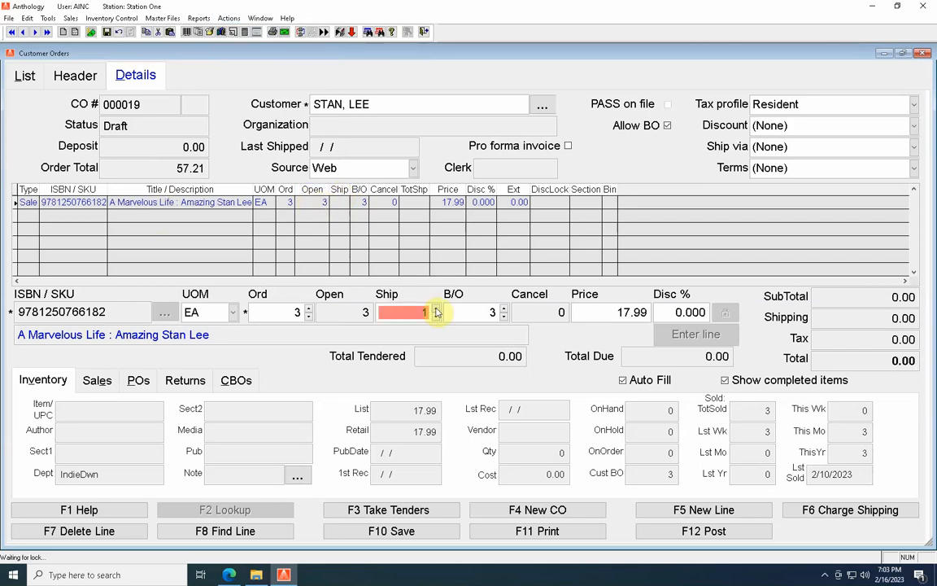
pyautogui.click(435, 309)
pyautogui.click(436, 308)
pyautogui.click(674, 348)
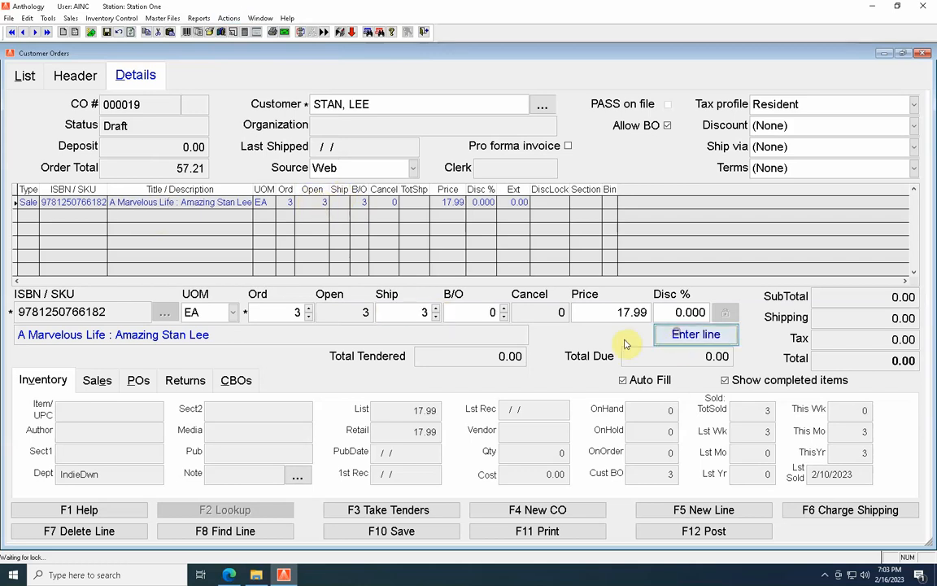
# - Take the order's payment of 57.21 with the tender type INDIEC-PAID ONLINE and enter the tender line
pyautogui.click(366, 517)
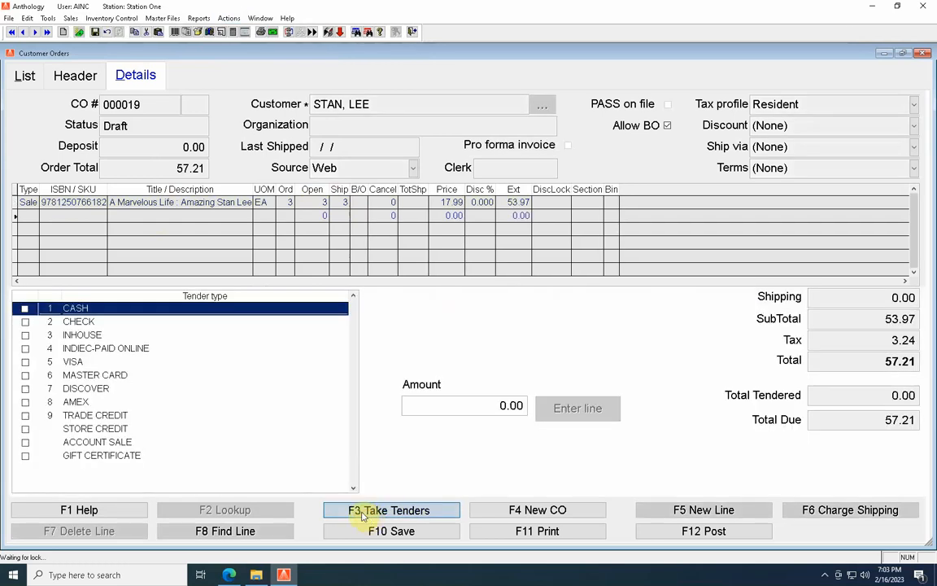
pyautogui.click(24, 349)
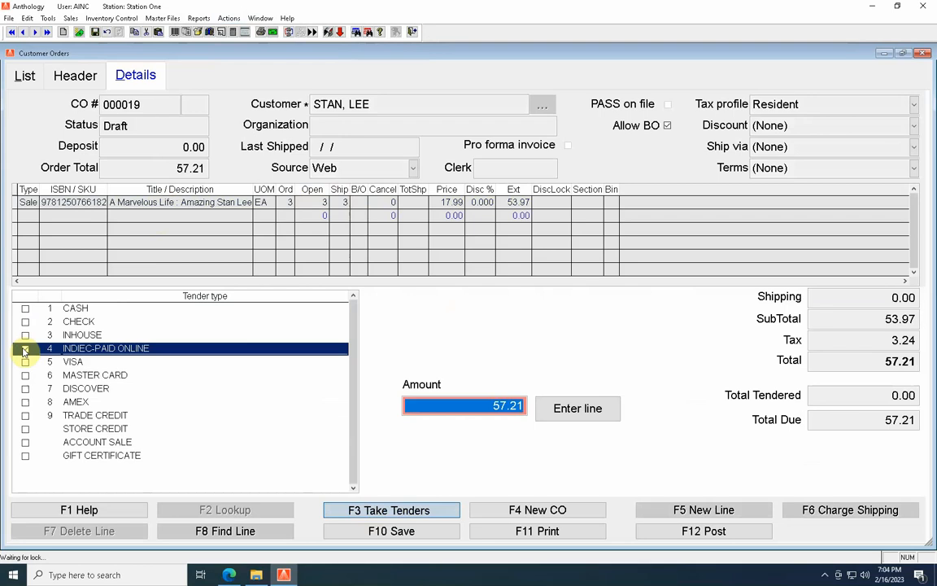
pyautogui.click(24, 349)
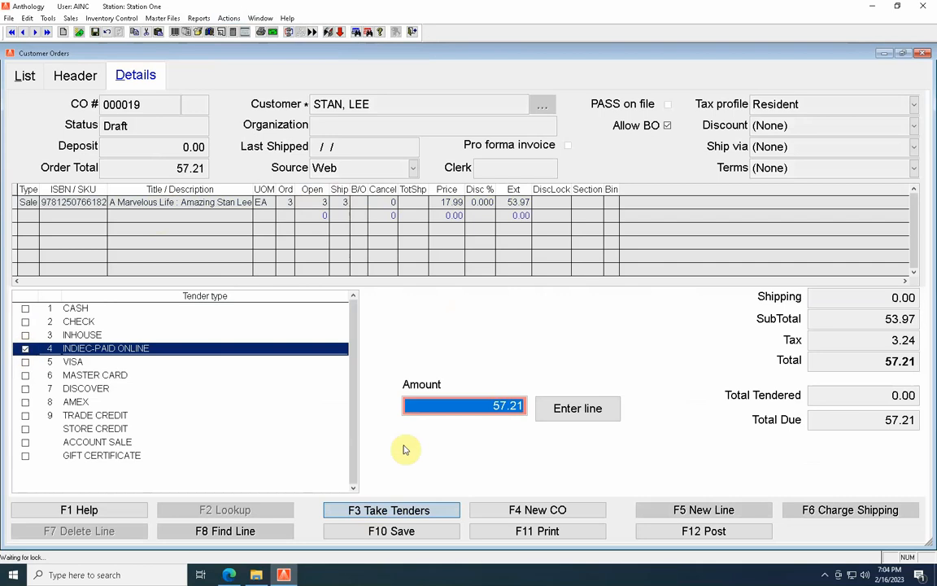
pyautogui.click(580, 415)
# - Post the paid order and decline printing it
pyautogui.click(453, 311)
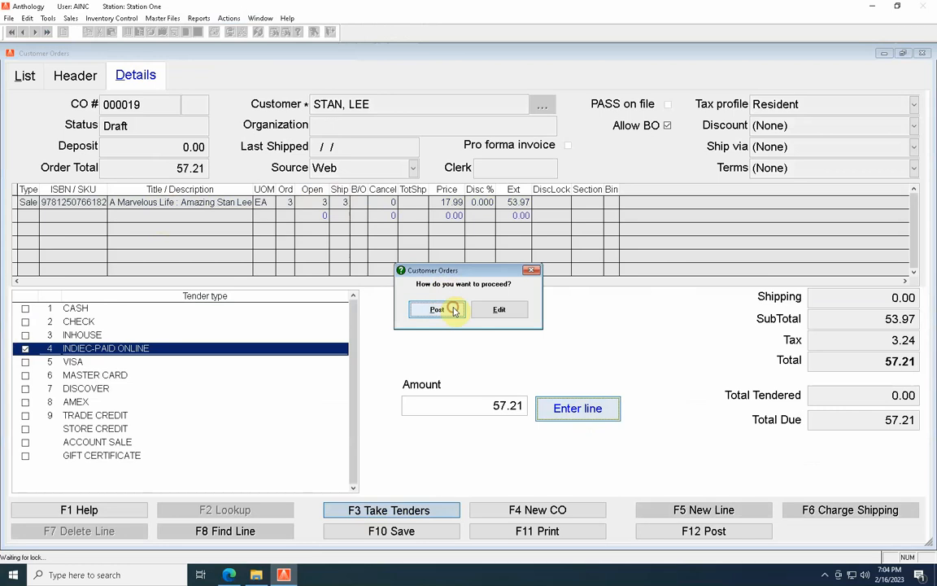
pyautogui.click(448, 325)
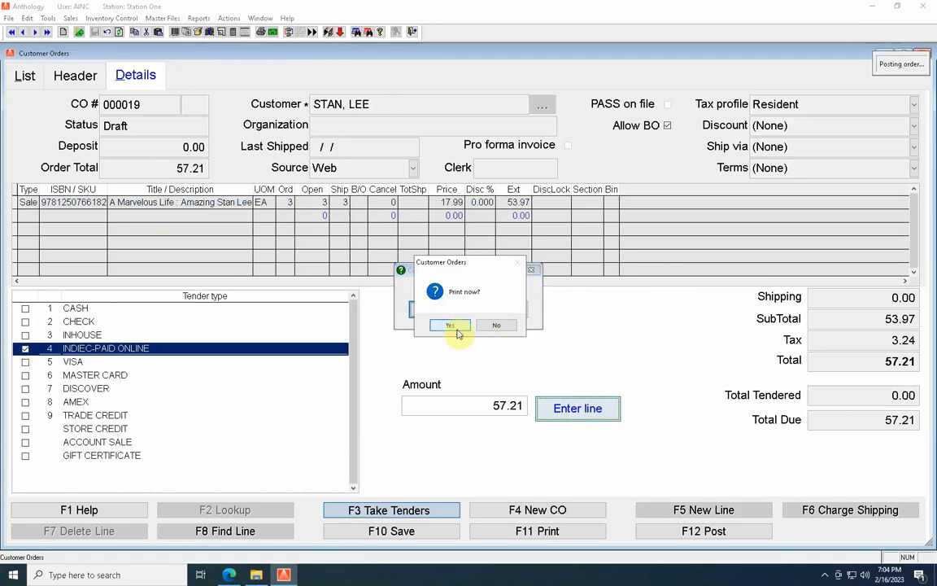
pyautogui.click(495, 324)
pyautogui.click(498, 309)
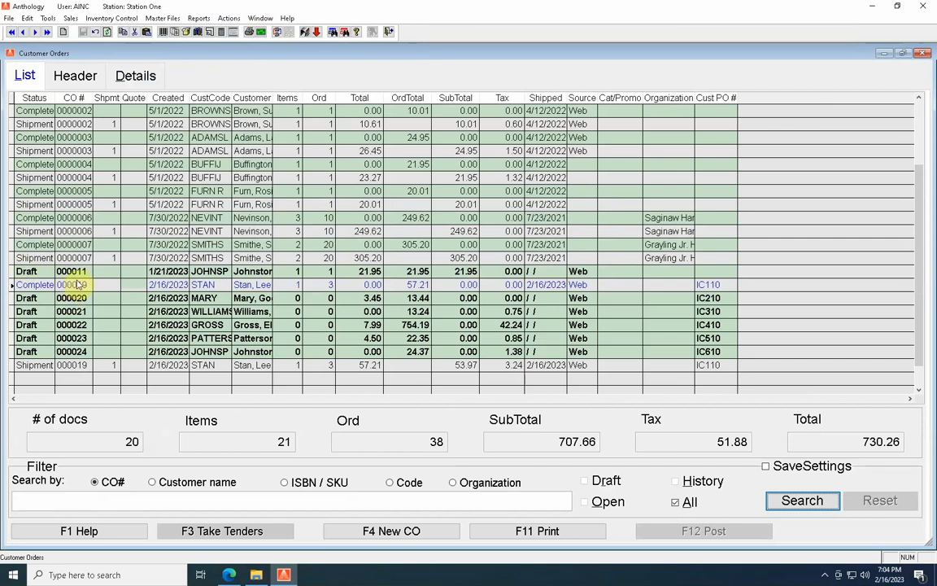
# - Open the inventory record of the book on the posted order and examine the customer order transaction in its inventory history
pyautogui.click(135, 73)
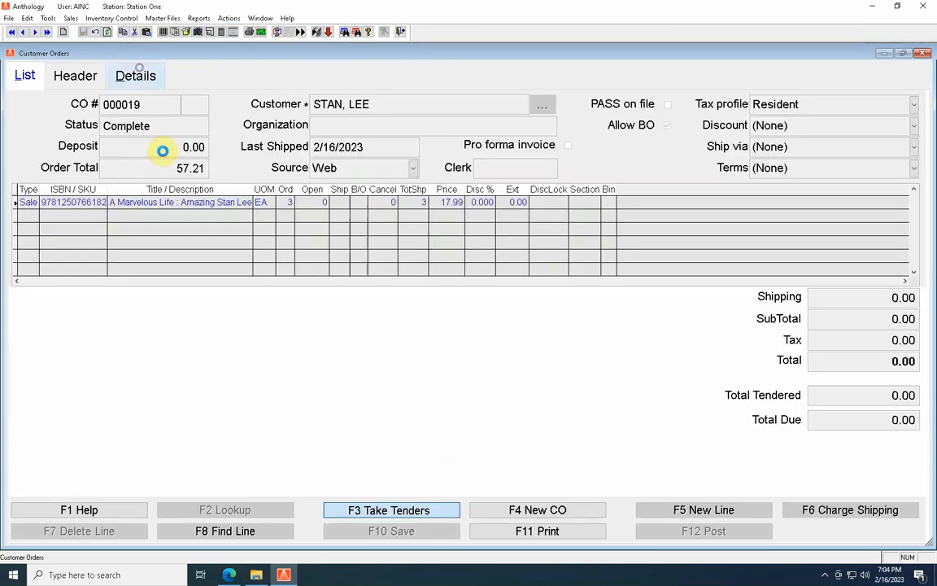
pyautogui.rightClick(137, 203)
pyautogui.click(168, 235)
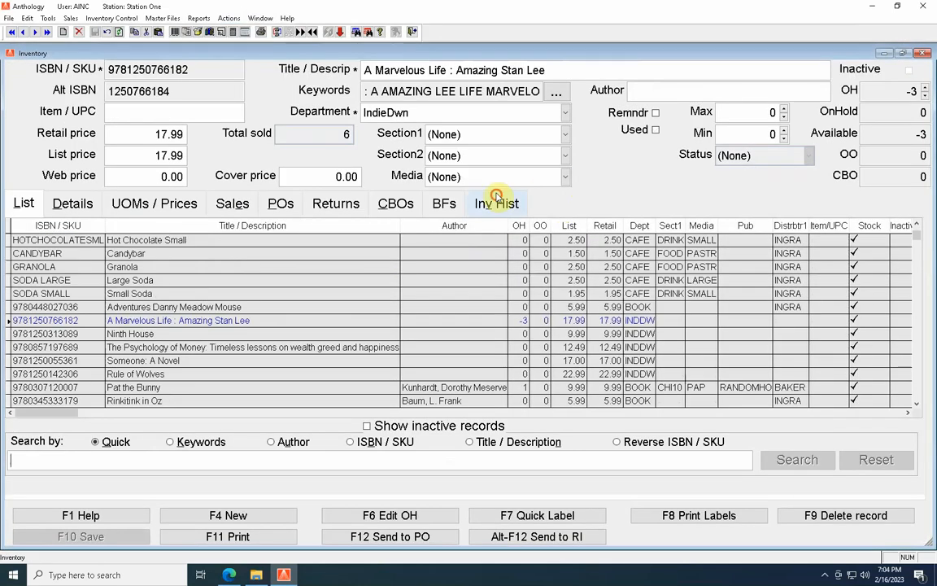
pyautogui.click(496, 197)
pyautogui.click(53, 265)
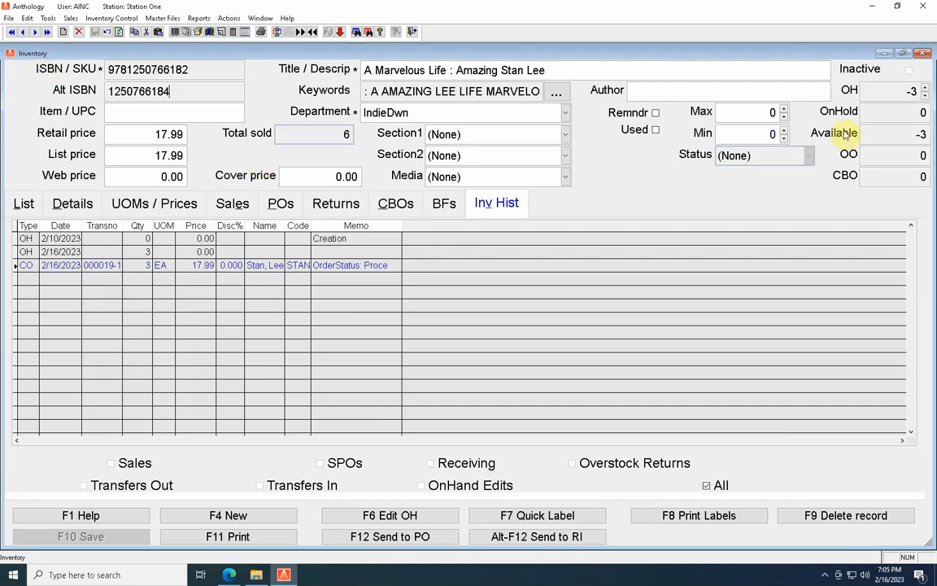
# - Close the inventory and customer orders windows, minimize Anthology, and display the anthologysoftware.com home page in Edge
pyautogui.click(930, 53)
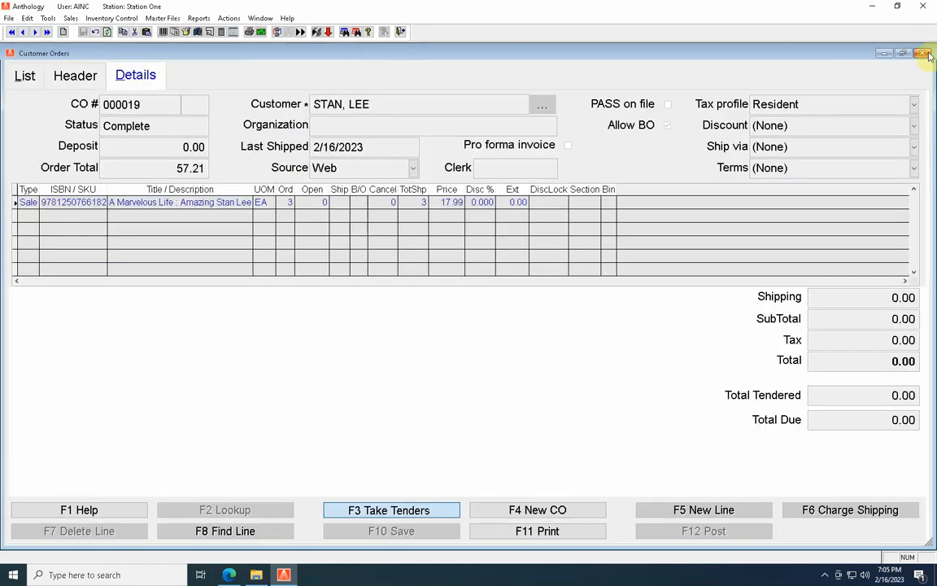
pyautogui.click(927, 49)
pyautogui.click(876, 7)
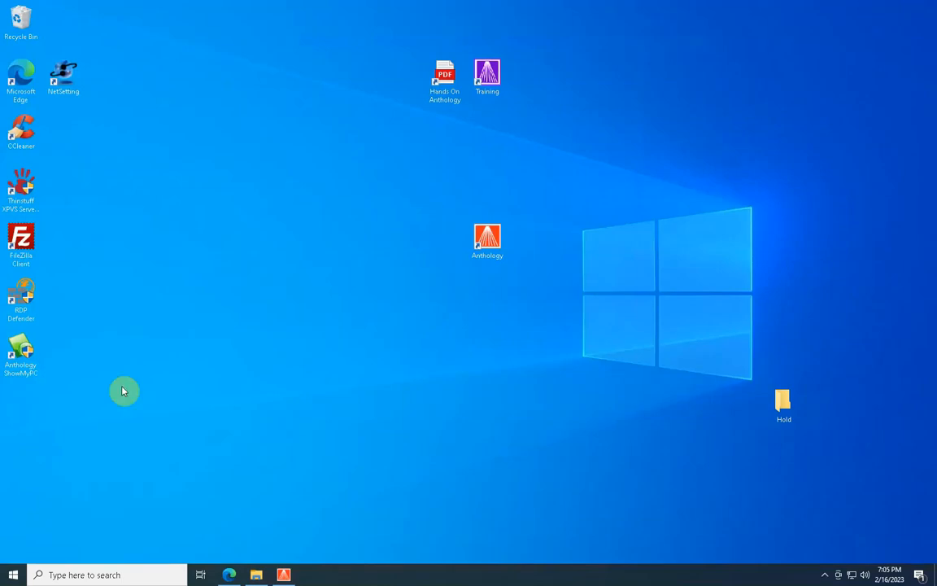
pyautogui.click(230, 574)
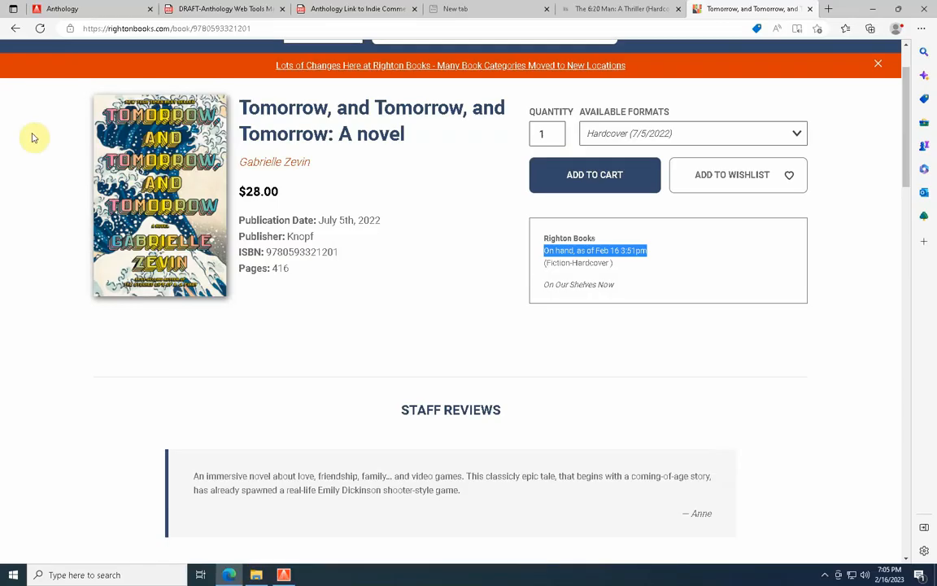
pyautogui.click(81, 9)
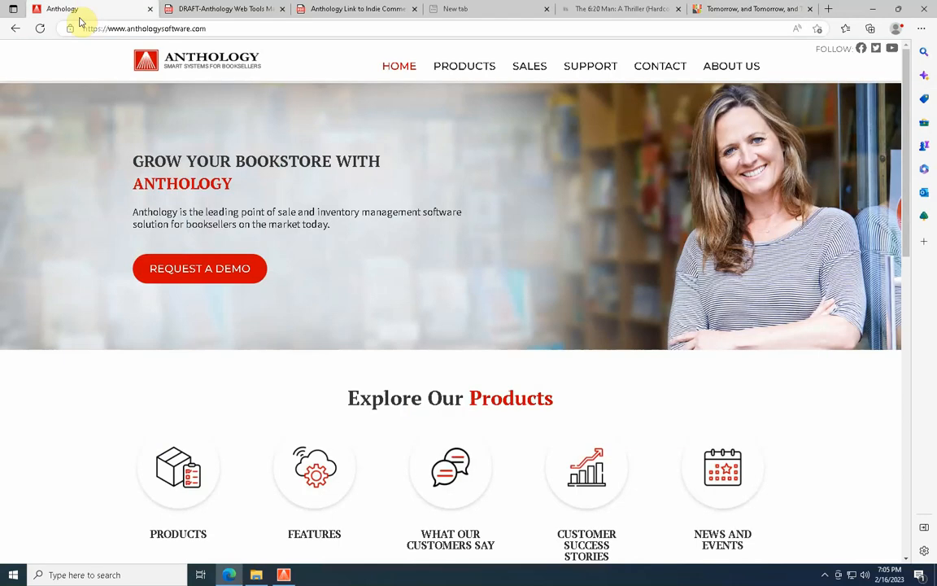